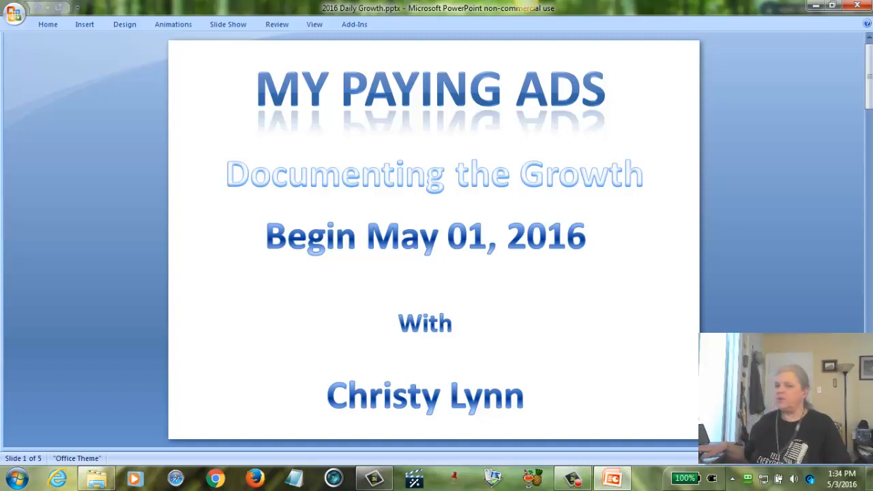
Advance to slide 3, "Restart was set for March 15th 2016."
{"action": "key", "text": "Page_Down"}
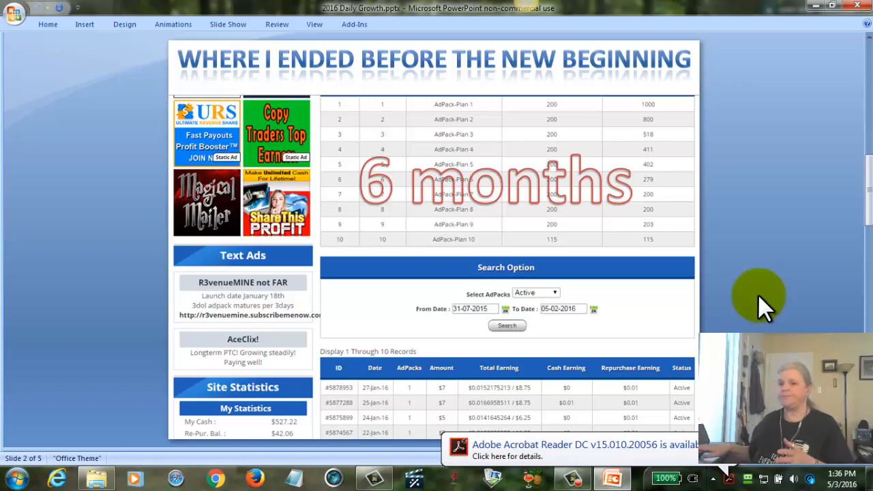
Dismiss the Acrobat Reader update notice and advance to the account balance screenshots slide
{"action": "key", "text": "Page_Down"}
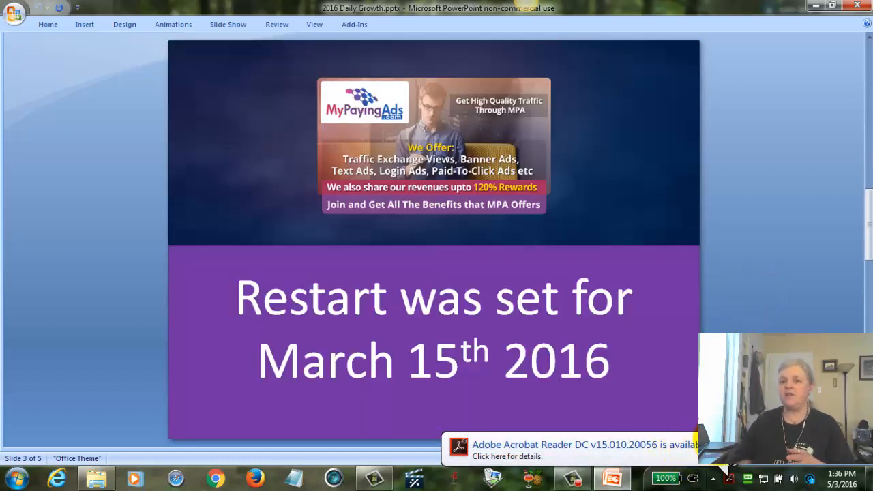
{"action": "left_click", "coordinate": [729, 469]}
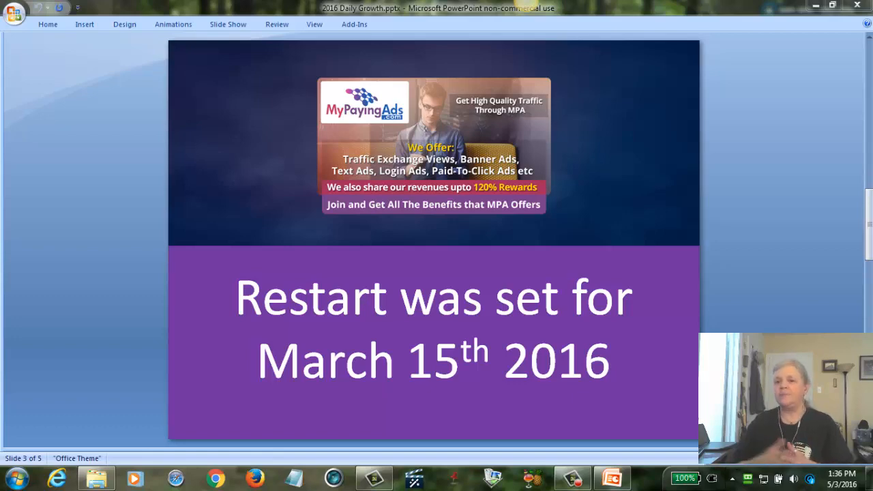
{"action": "key", "text": "Page_Down"}
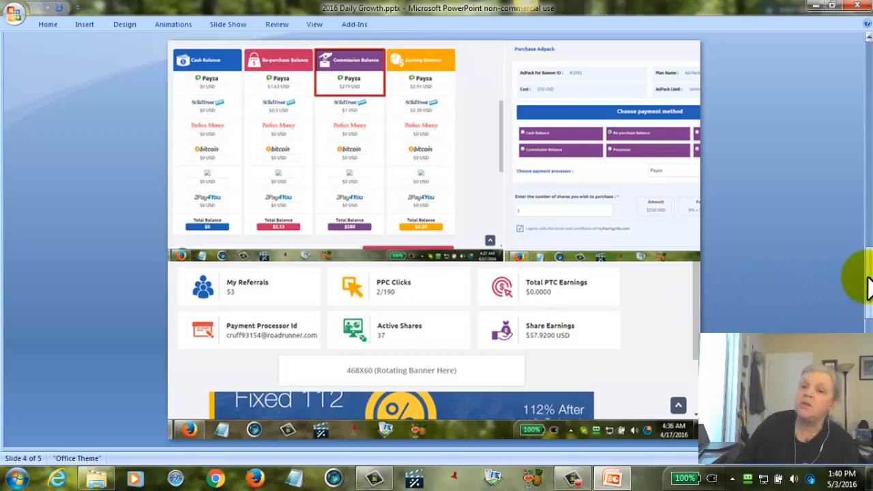
{"action": "left_click_drag", "start_coordinate": [868, 283], "coordinate": [870, 314]}
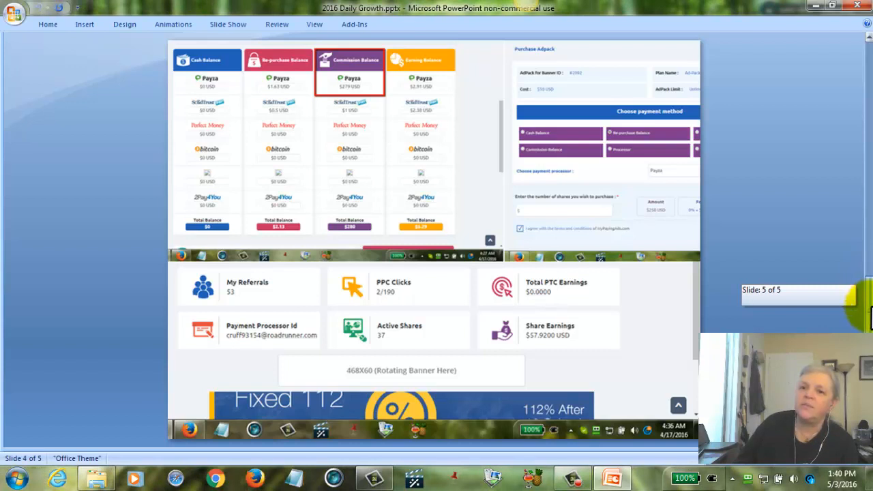
{"action": "left_click_drag", "start_coordinate": [870, 329], "coordinate": [870, 329]}
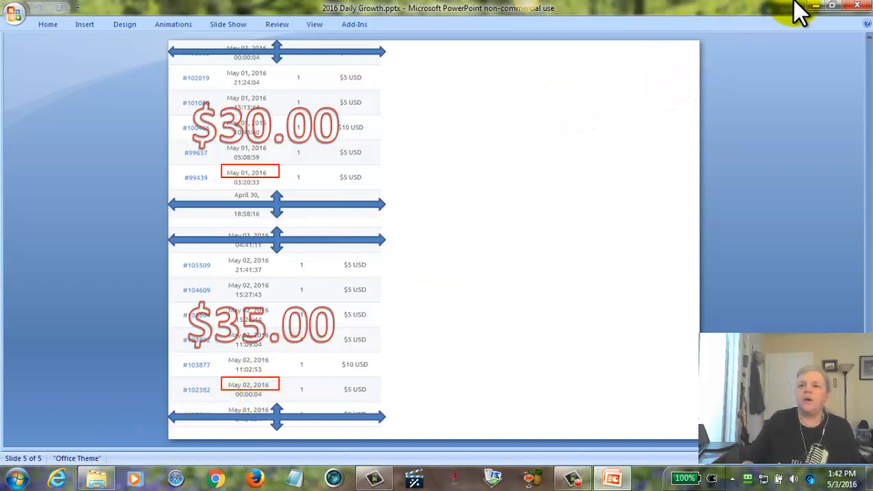
Minimize the slideshow and close the Restart Charting Daily Growth folder window
{"action": "left_click", "coordinate": [816, 7]}
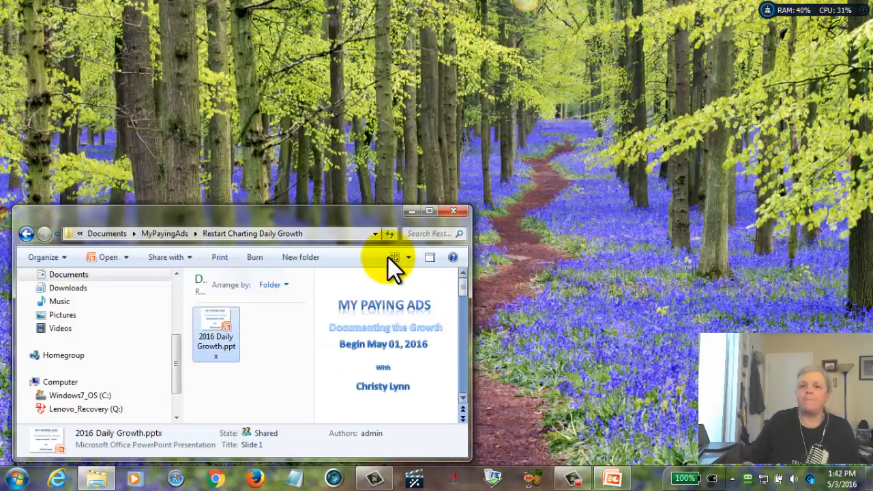
{"action": "left_click", "coordinate": [453, 211]}
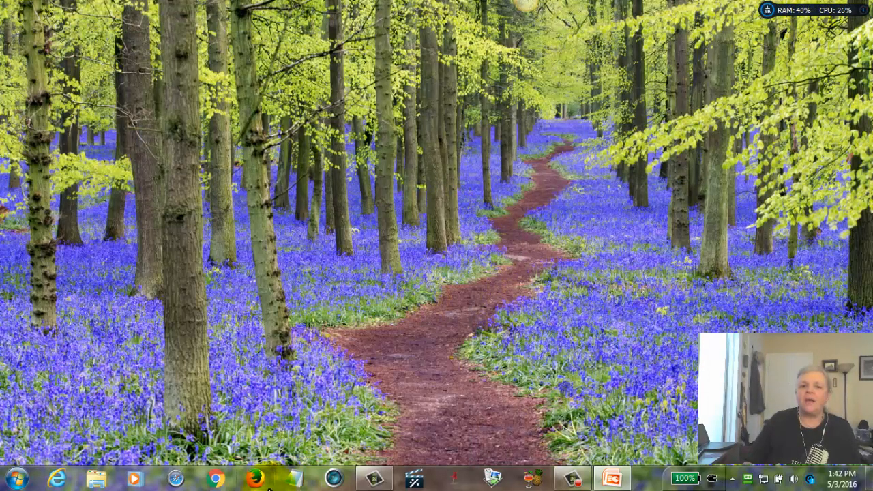
Launch the browser from the taskbar to reach the Facebook profile
{"action": "left_click", "coordinate": [252, 478]}
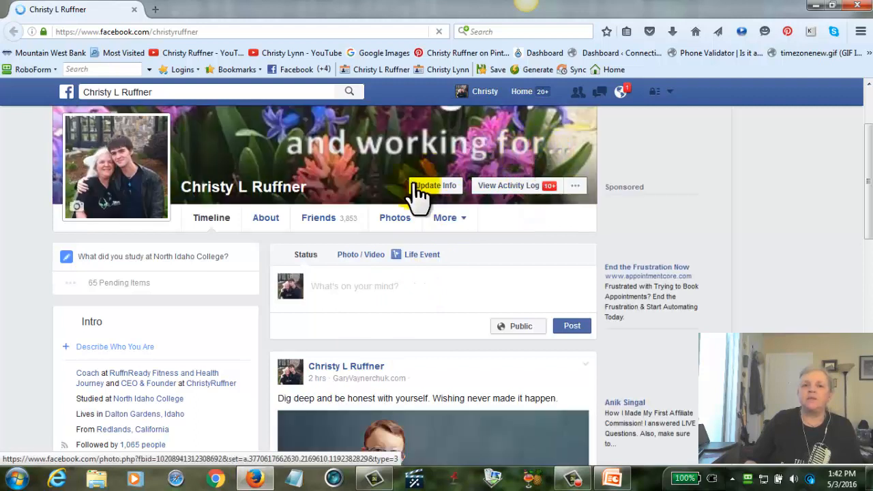
Go to the ChristyRuffner business page linked in the profile intro
{"action": "left_click", "coordinate": [213, 384]}
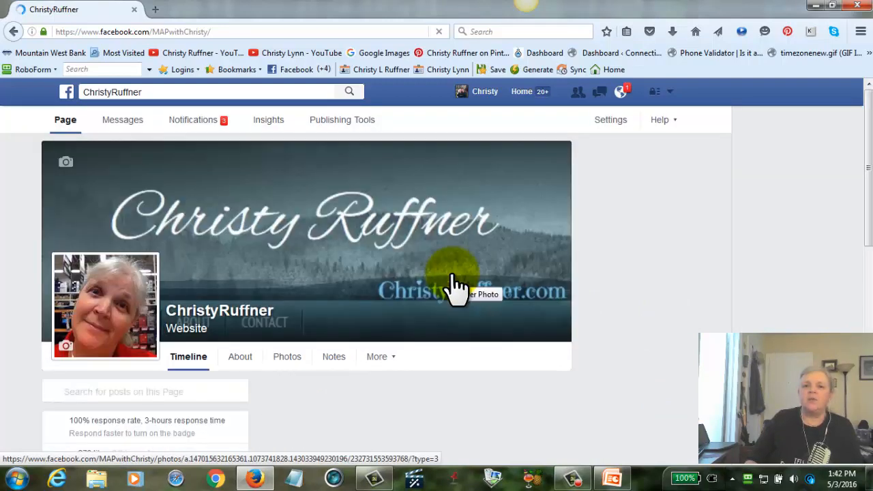
{"action": "scroll", "coordinate": [458, 286], "scroll_direction": "down", "scroll_amount": 1}
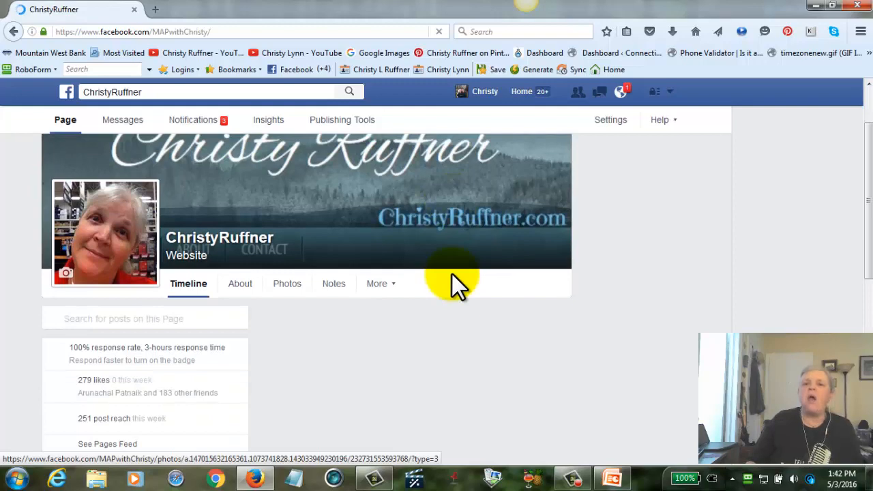
{"action": "scroll", "coordinate": [453, 274], "scroll_direction": "down", "scroll_amount": 4}
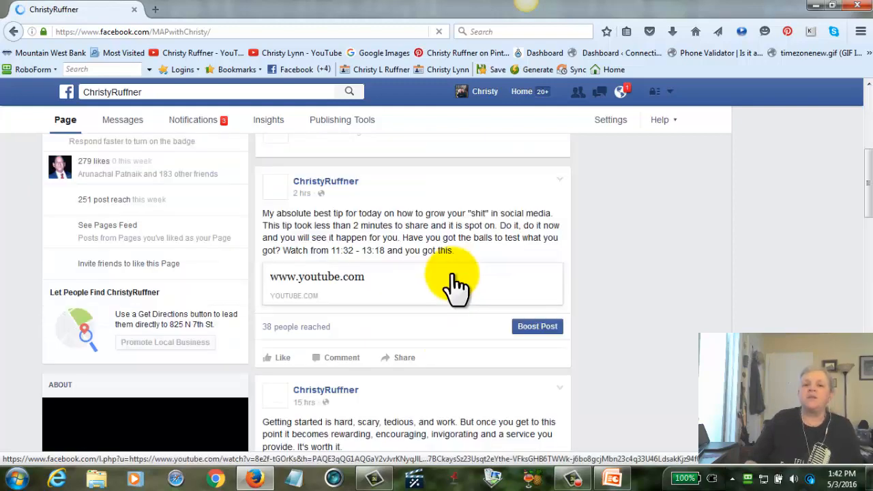
{"action": "scroll", "coordinate": [456, 283], "scroll_direction": "down", "scroll_amount": 3}
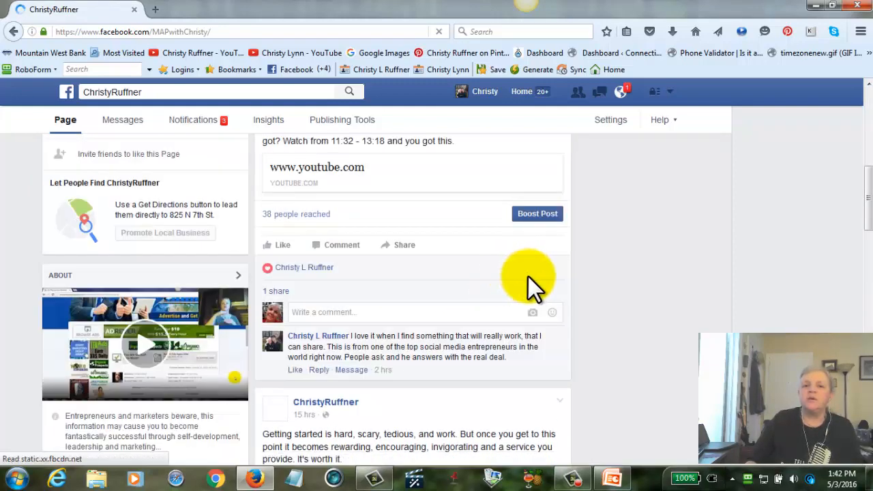
{"action": "scroll", "coordinate": [578, 280], "scroll_direction": "down", "scroll_amount": 3}
{"action": "scroll", "coordinate": [581, 277], "scroll_direction": "down", "scroll_amount": 3}
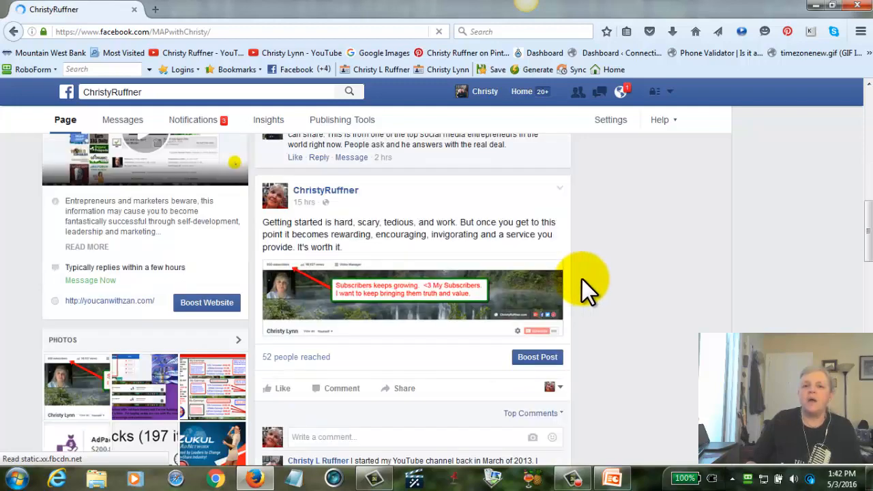
{"action": "scroll", "coordinate": [581, 278], "scroll_direction": "down", "scroll_amount": 5}
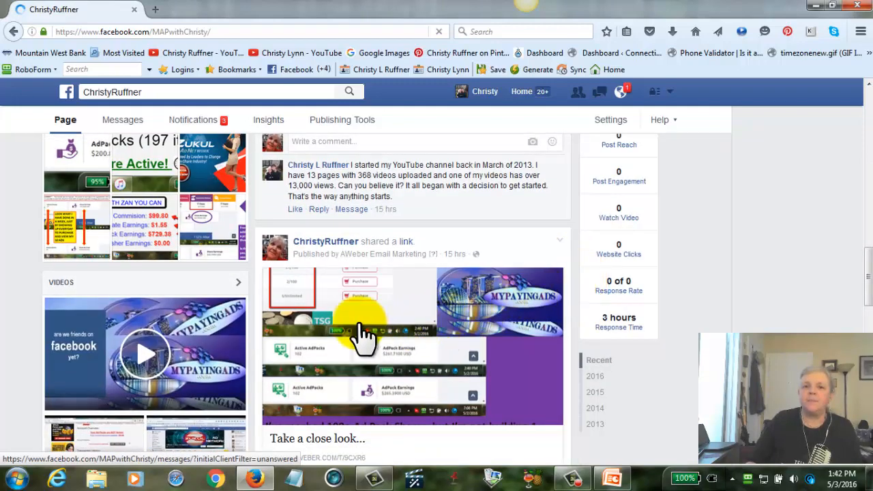
{"action": "scroll", "coordinate": [409, 313], "scroll_direction": "down", "scroll_amount": 3}
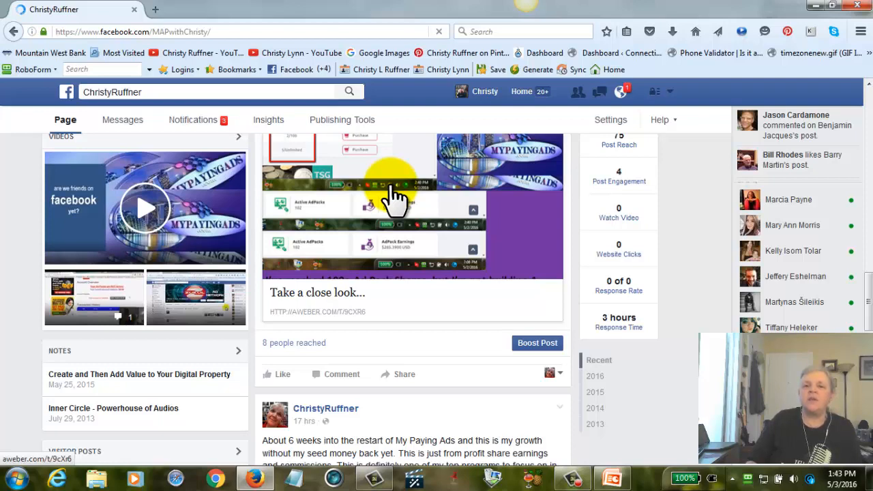
Open the archived "Take a close look..." AWeber email from the shared post
{"action": "left_click", "coordinate": [396, 198]}
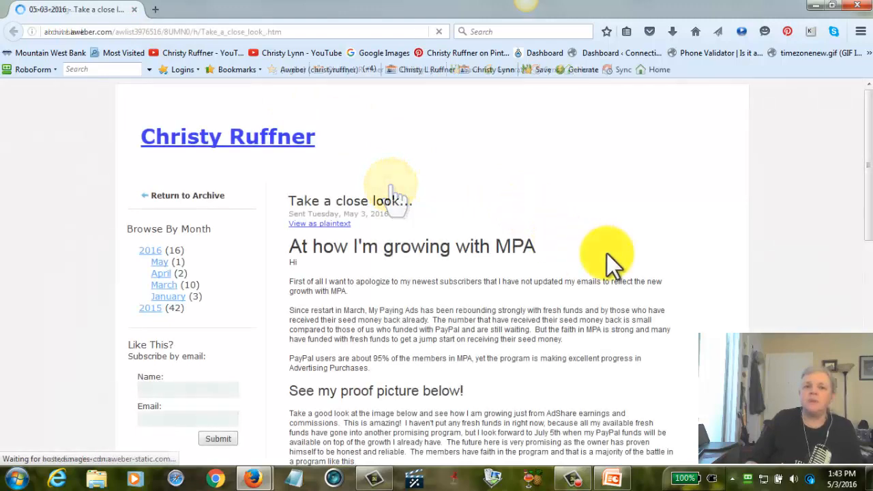
{"action": "scroll", "coordinate": [607, 254], "scroll_direction": "down", "scroll_amount": 2}
{"action": "scroll", "coordinate": [607, 253], "scroll_direction": "down", "scroll_amount": 1}
{"action": "scroll", "coordinate": [607, 254], "scroll_direction": "down", "scroll_amount": 3}
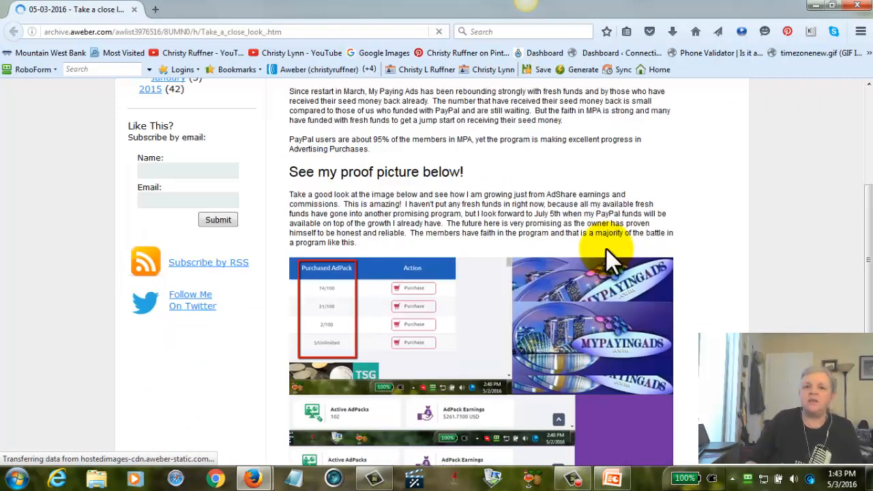
{"action": "scroll", "coordinate": [516, 188], "scroll_direction": "up", "scroll_amount": 3}
{"action": "scroll", "coordinate": [516, 187], "scroll_direction": "down", "scroll_amount": 2}
{"action": "scroll", "coordinate": [519, 185], "scroll_direction": "down", "scroll_amount": 2}
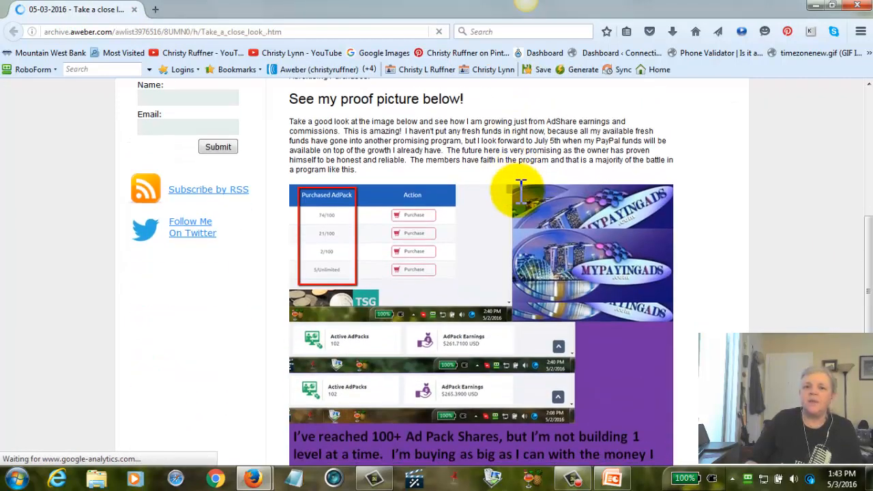
{"action": "scroll", "coordinate": [552, 198], "scroll_direction": "down", "scroll_amount": 1}
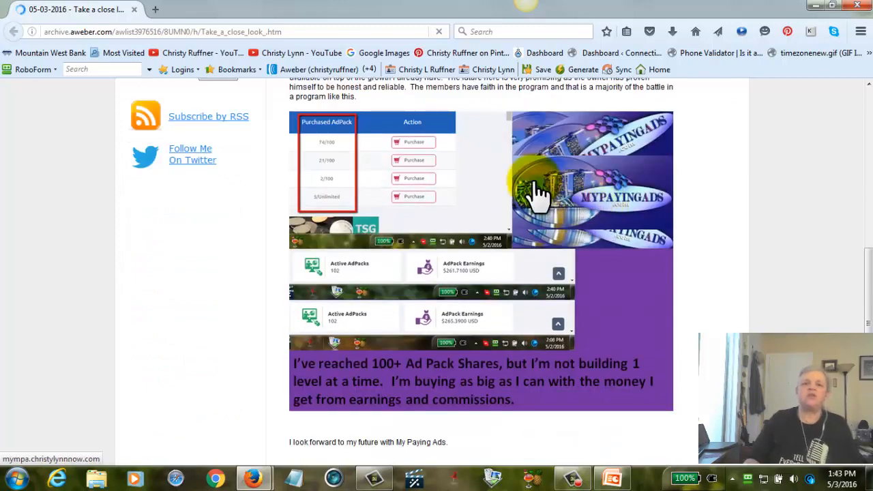